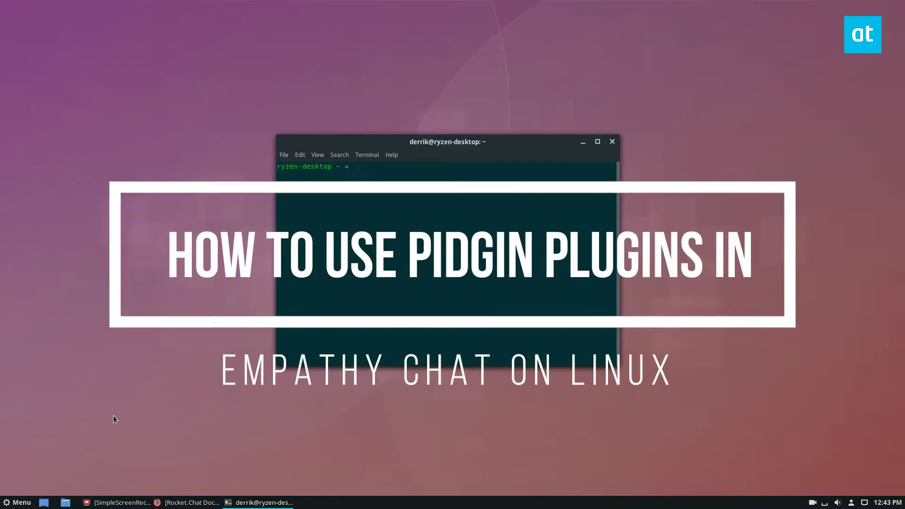
- Install empathy and telepathy-haze with 'sudo dnf install empathy telepathy-haze -y'
key("super")
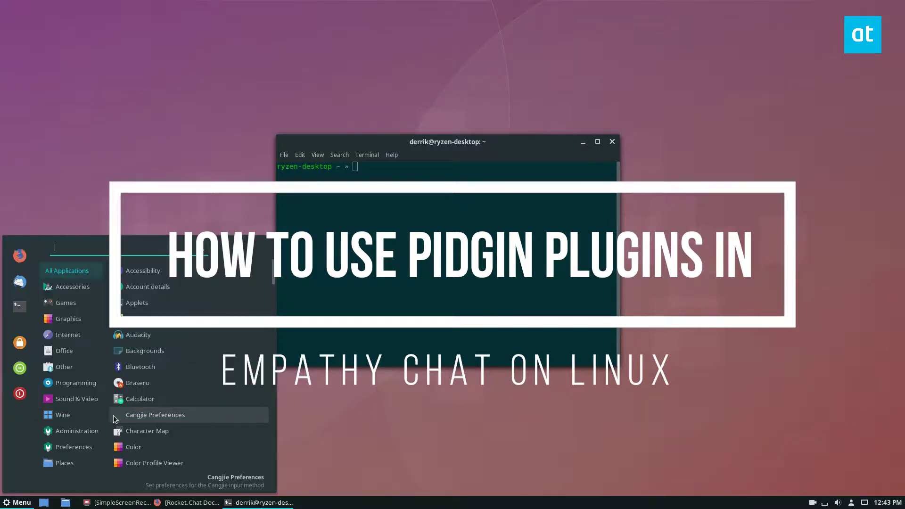
type("emp")
key("Escape")
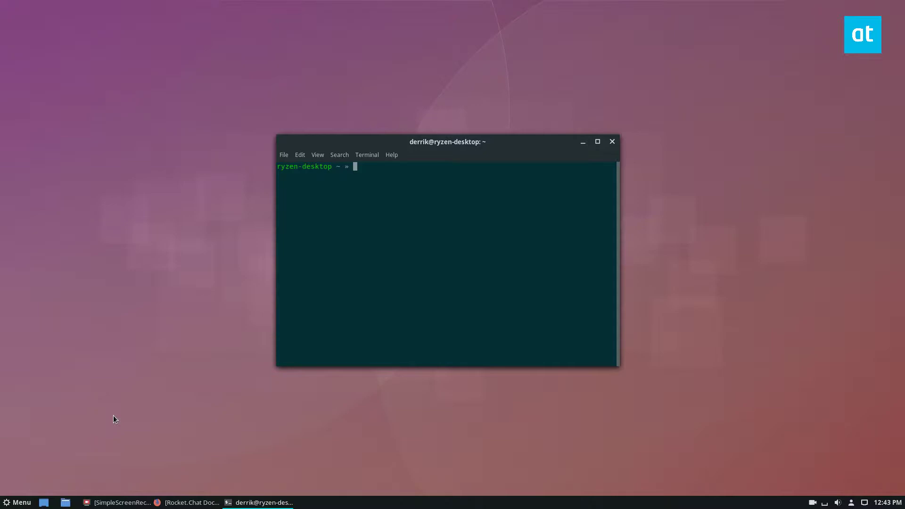
type("sudo dnf install empathy telepathy-haze -y")
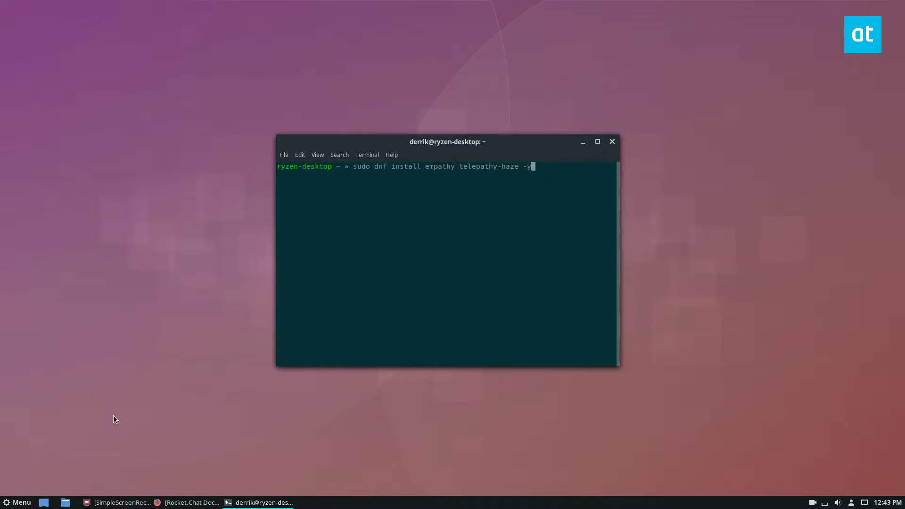
key("Return")
key("Return")
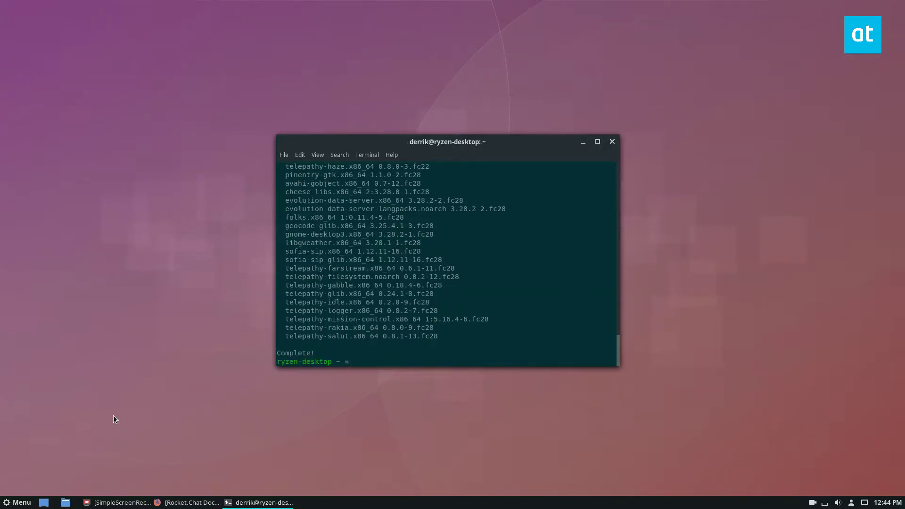
- Bring the Rocket.Chat Docs Pidgin Plug-in page into view in Firefox, minimizing the terminal
mouse_move(260, 503)
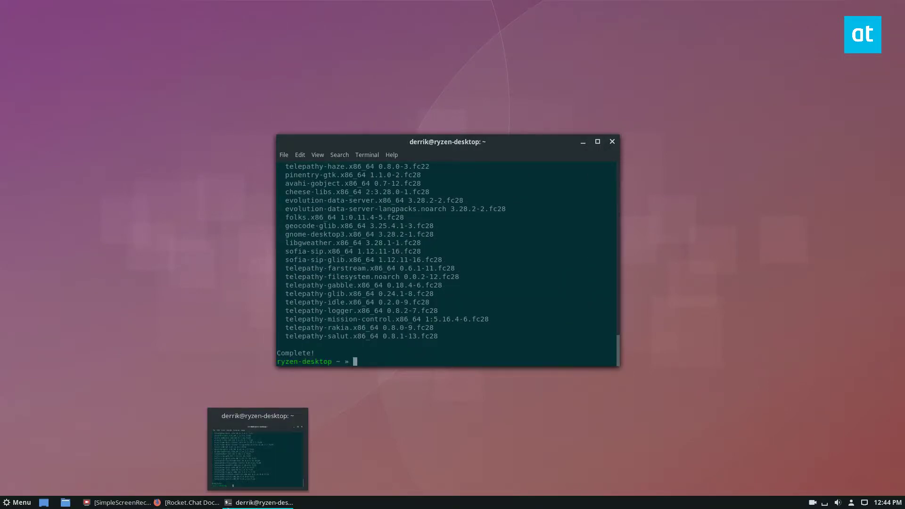
mouse_move(210, 507)
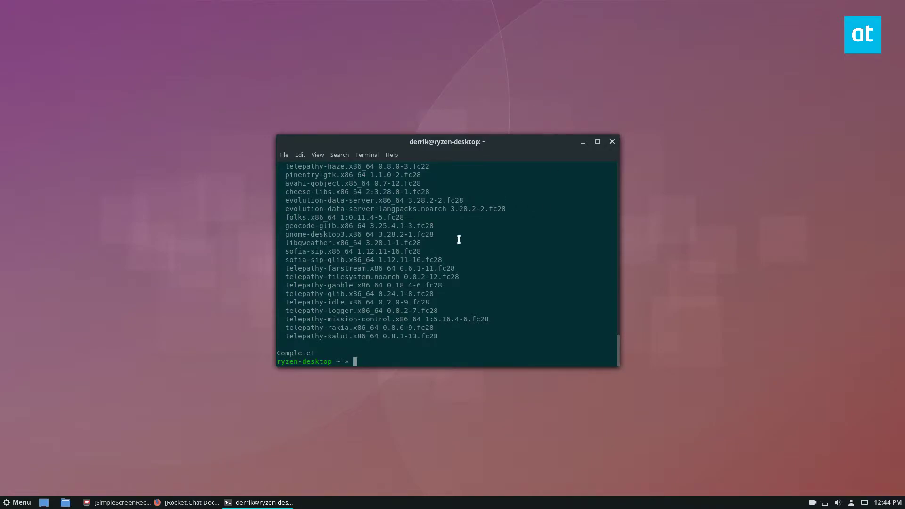
left_click(187, 503)
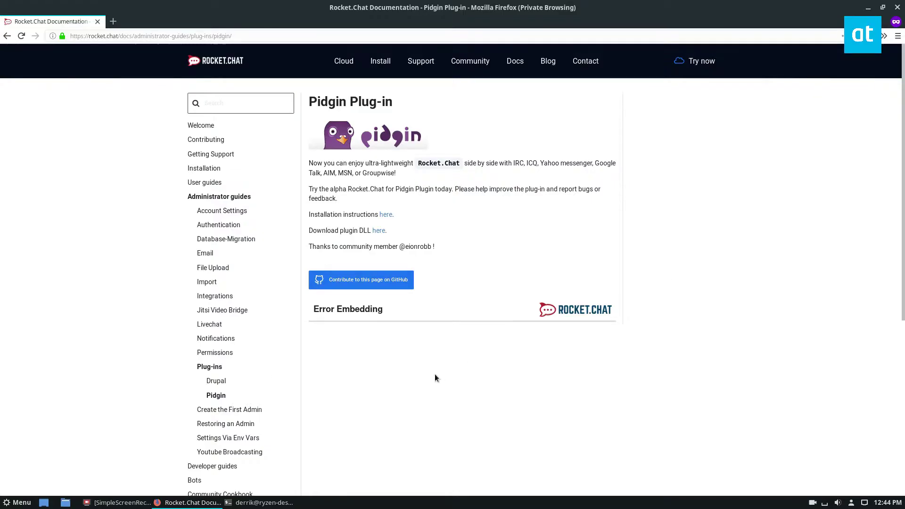
scroll(435, 376, "down", 2)
left_click(282, 502)
left_click(283, 503)
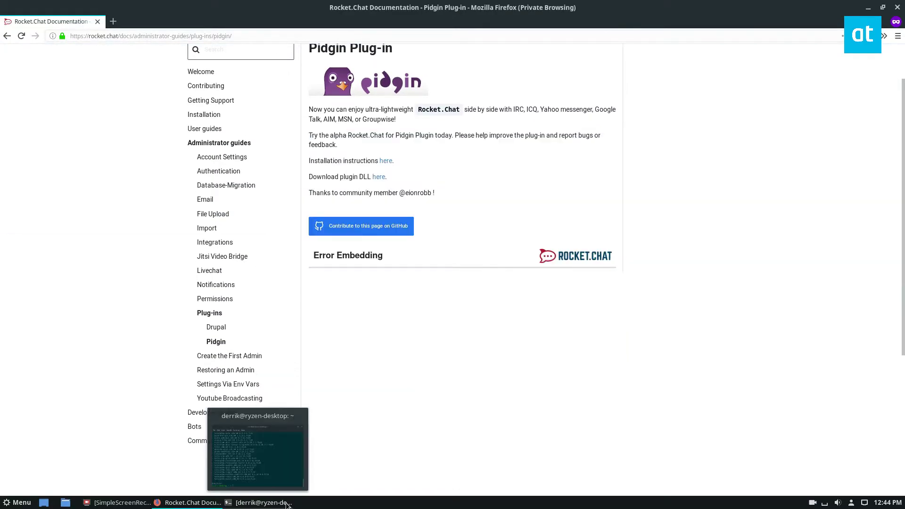
key("super")
type("em")
key("Return")
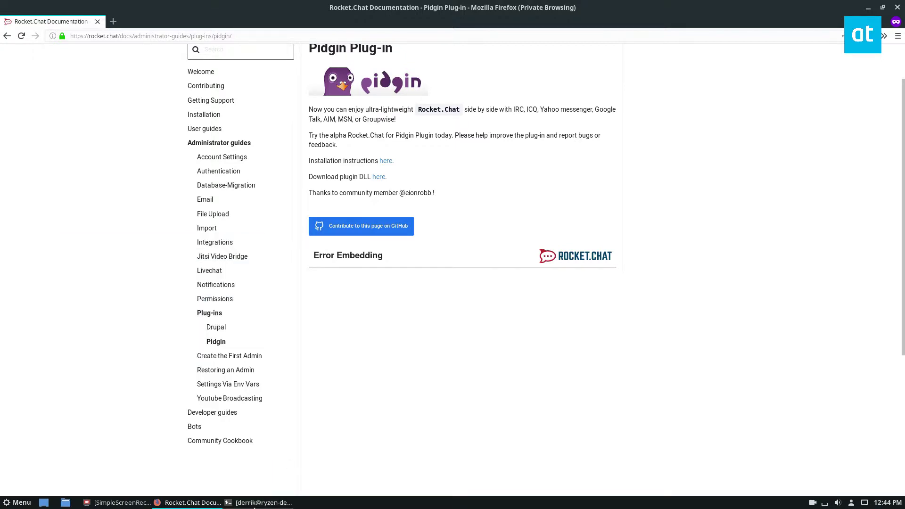
scroll(438, 296, "up", 2)
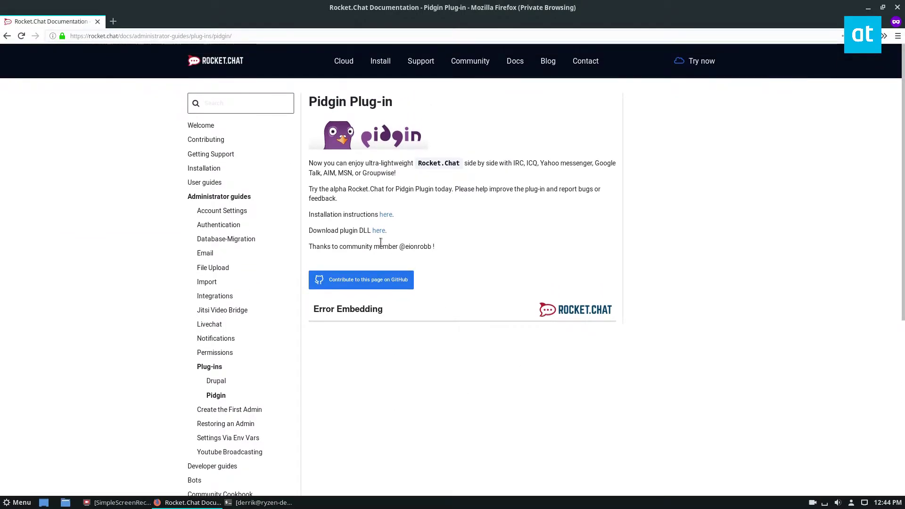
- Open the purple-rocketchat Bitbucket readme and select its Fedora build commands
left_click(383, 216)
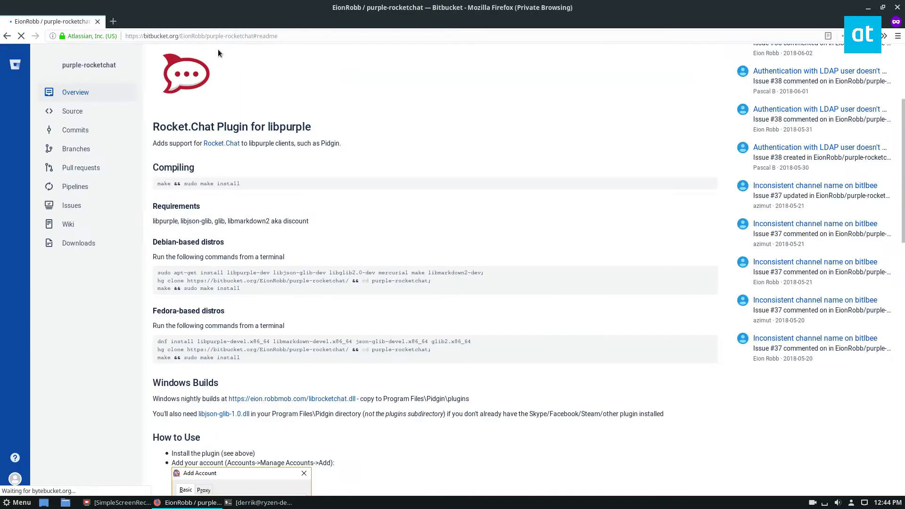
scroll(280, 188, "down", 5)
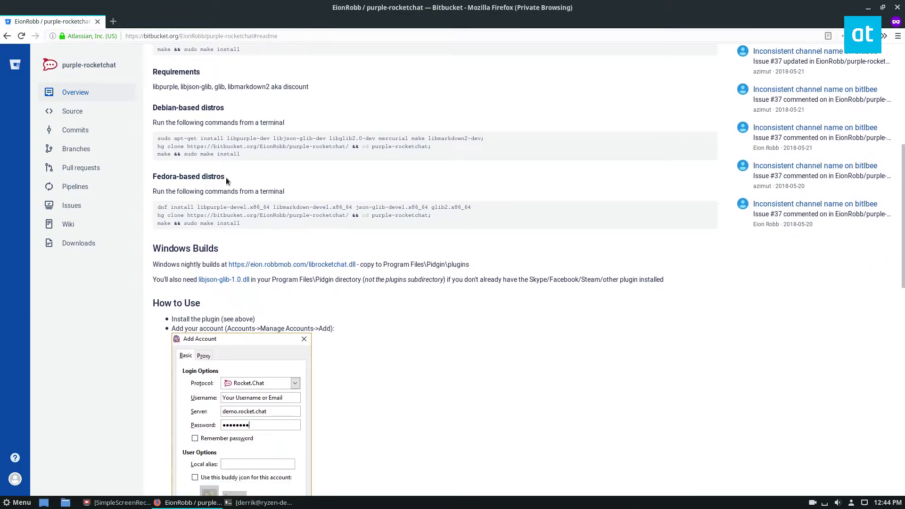
scroll(244, 164, "down", 2)
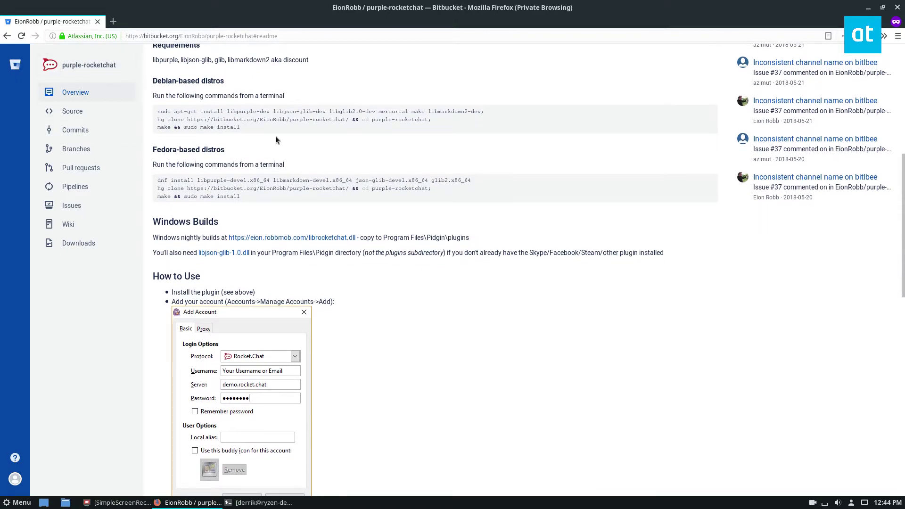
scroll(275, 135, "up", 5)
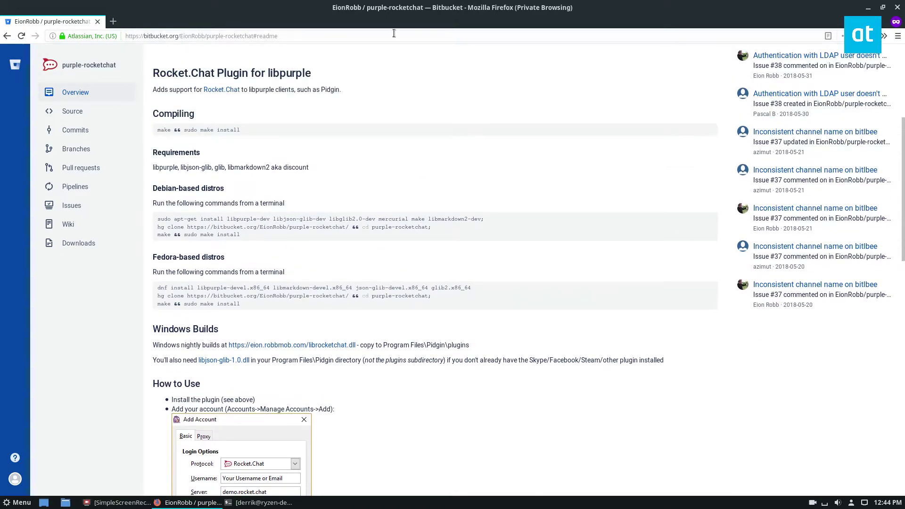
left_click_drag(262, 236, 223, 217)
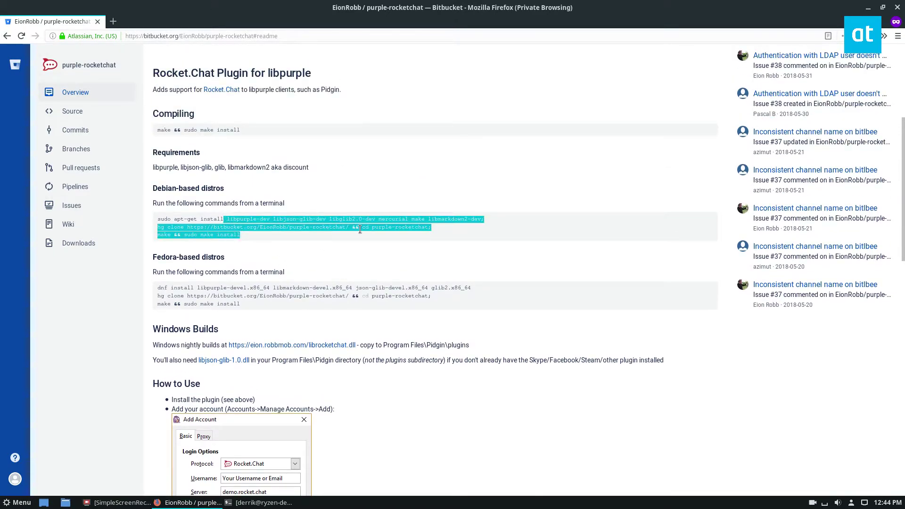
left_click(289, 278)
left_click_drag(261, 310, 158, 287)
key("ctrl+c")
- Run the pasted Fedora build commands with sudo and confirm installing the 12 packages
left_click(261, 502)
type("sudo")
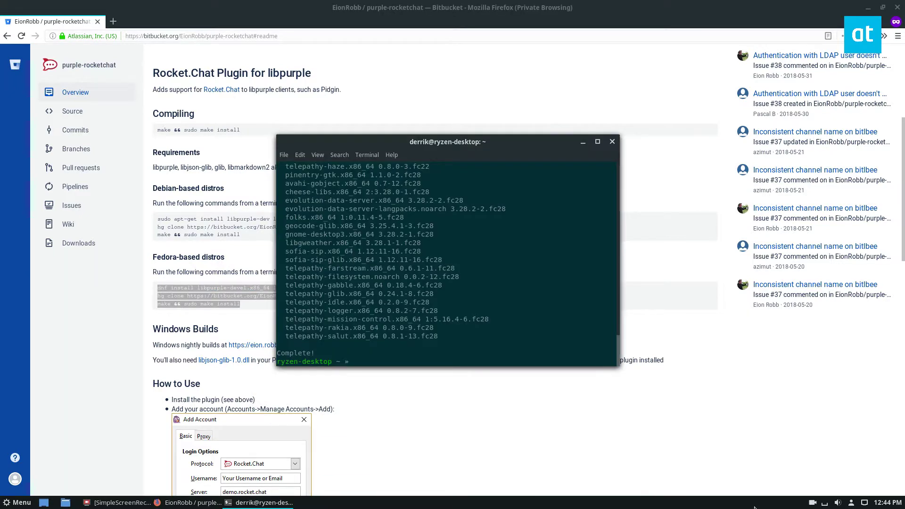
key("ctrl+shift+v")
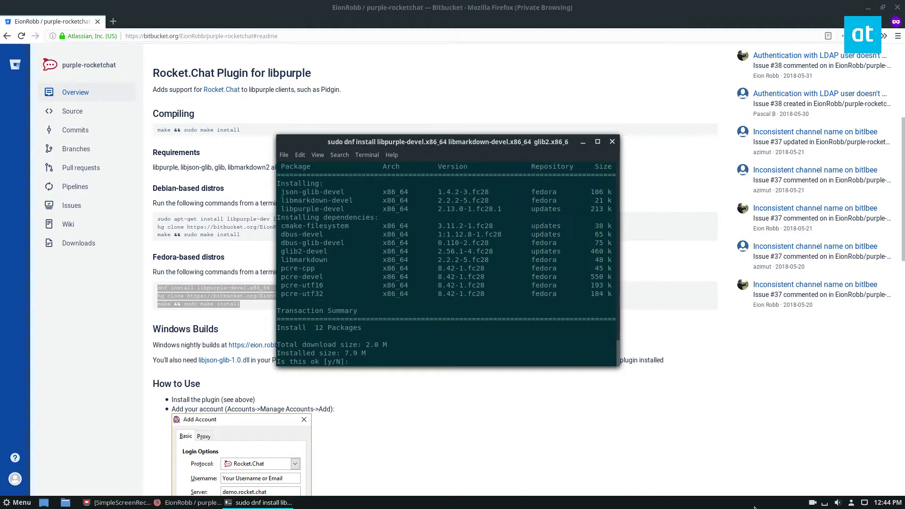
type("y")
key("Return")
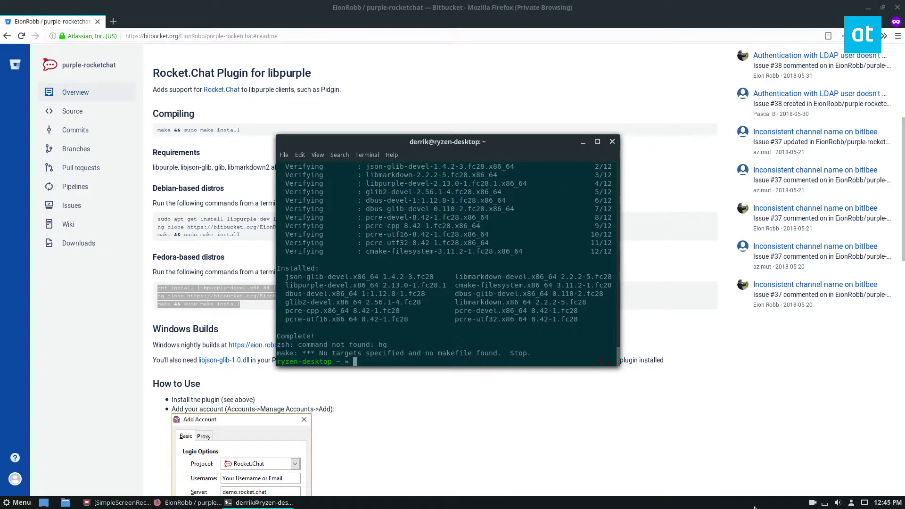
- List the home folder with ls and open the workspace overview
type("ls")
key("Return")
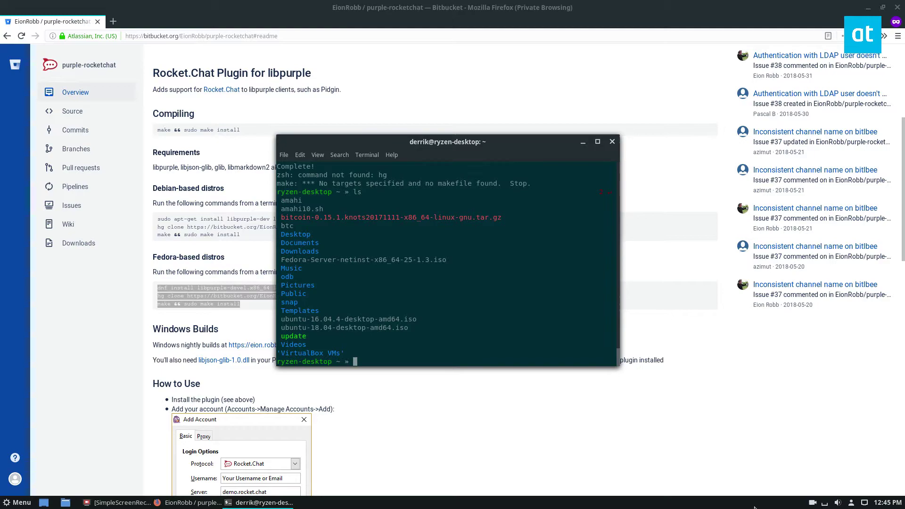
key("ctrl+alt+Up")
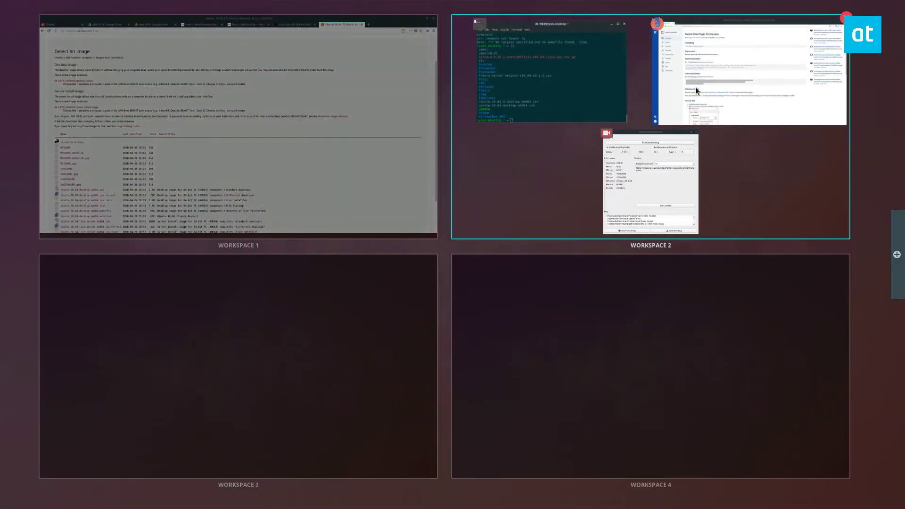
- On the second workspace, compile the Rocket.Chat plugin with make and list the build output
left_click(694, 87)
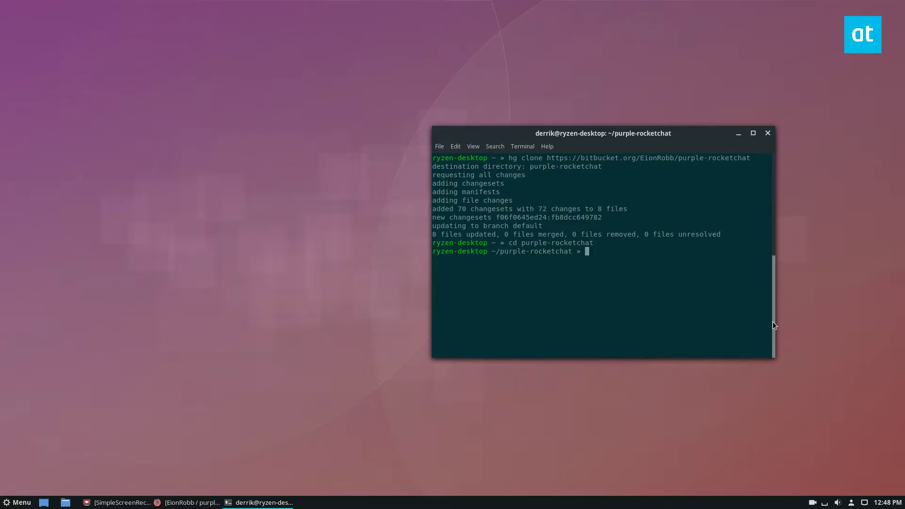
type("ma")
type("ake")
key("Return")
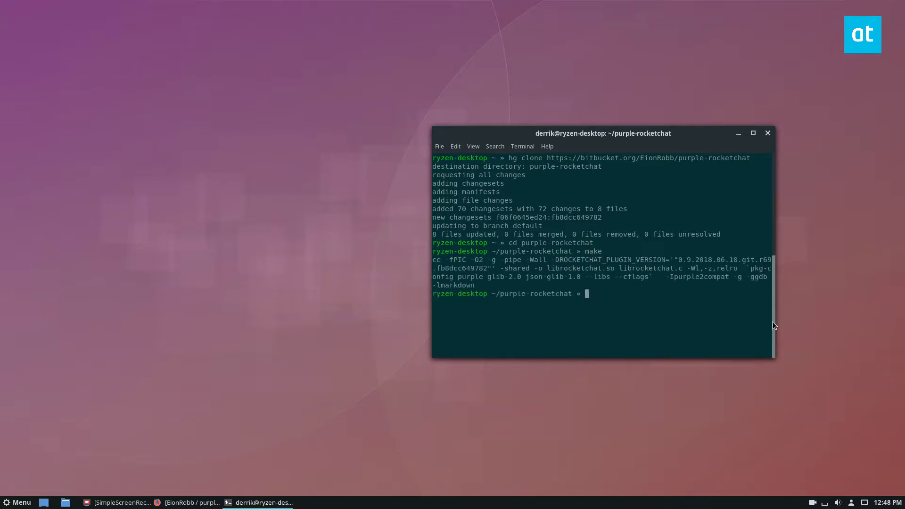
type("ls")
key("Return")
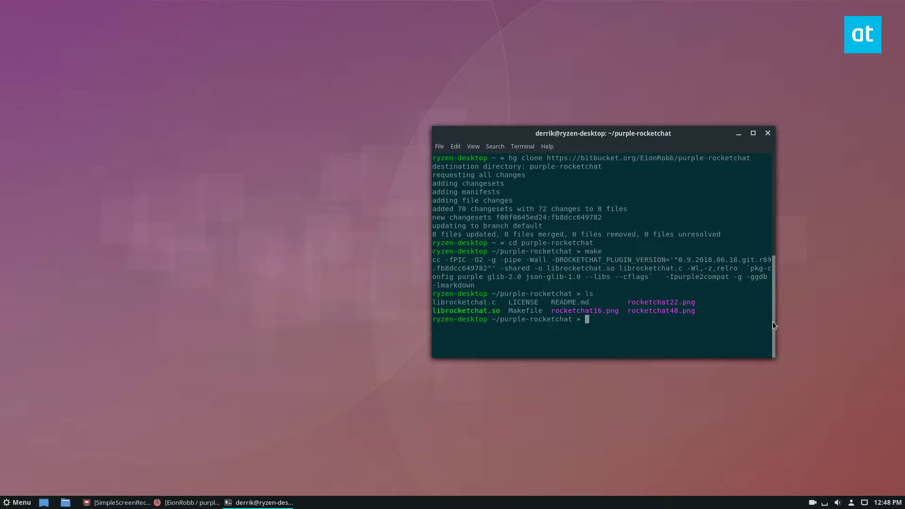
- Install the plugin with 'sudo make install', then close the terminal despite the running process
type("sudo make install")
key("Return")
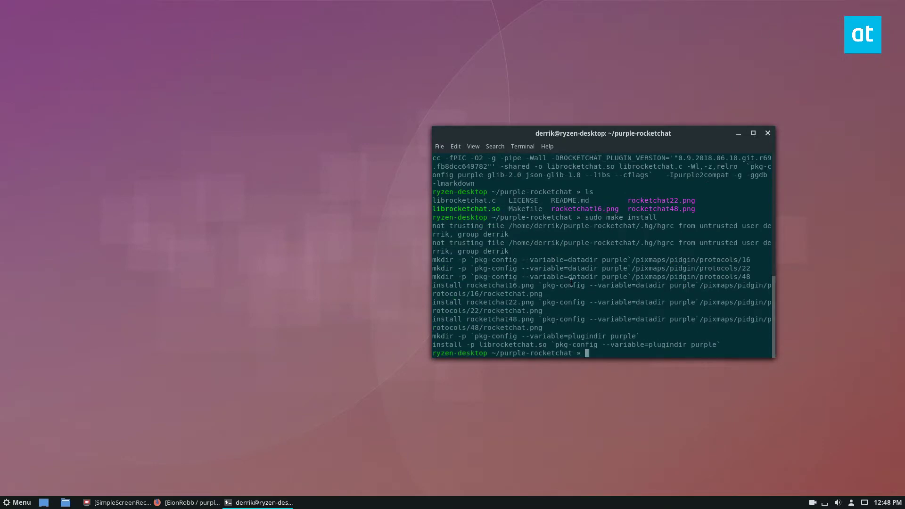
left_click_drag(514, 248, 703, 318)
left_click(530, 275)
left_click(767, 133)
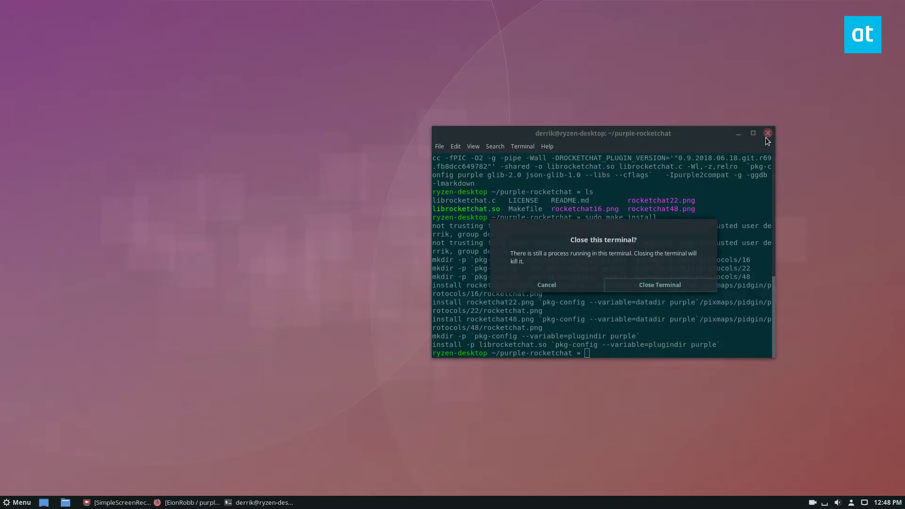
left_click(662, 285)
- Launch Empathy and skip the personal details setup
key("super")
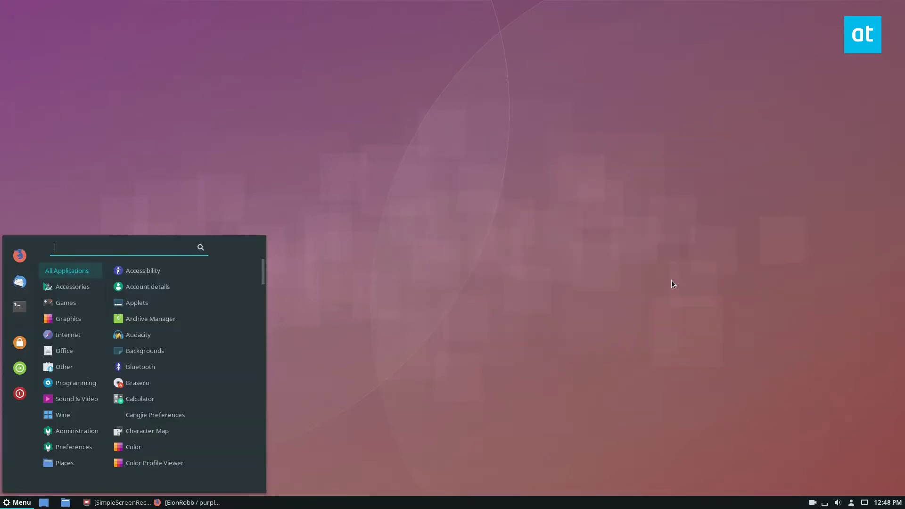
type("emp")
key("Return")
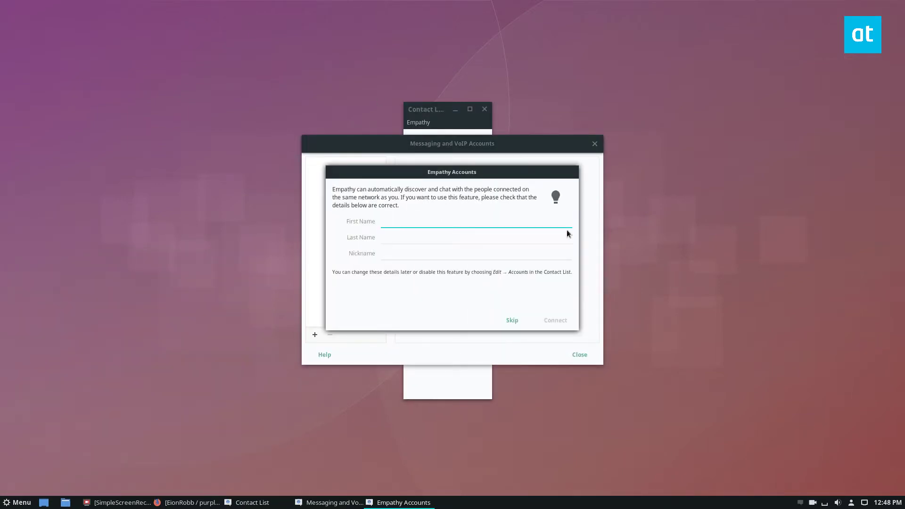
left_click(515, 320)
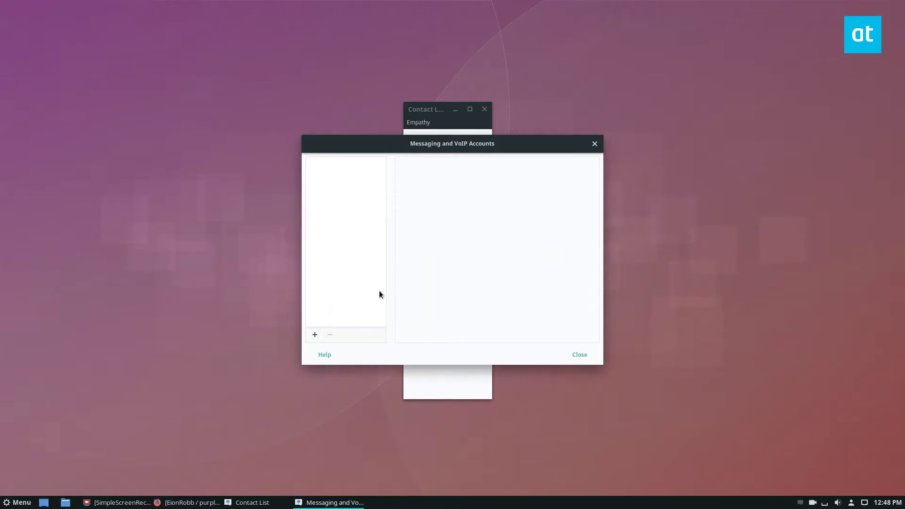
- Start a new account in Messaging and VoIP Accounts, leaving the type as Jabber
left_click(315, 334)
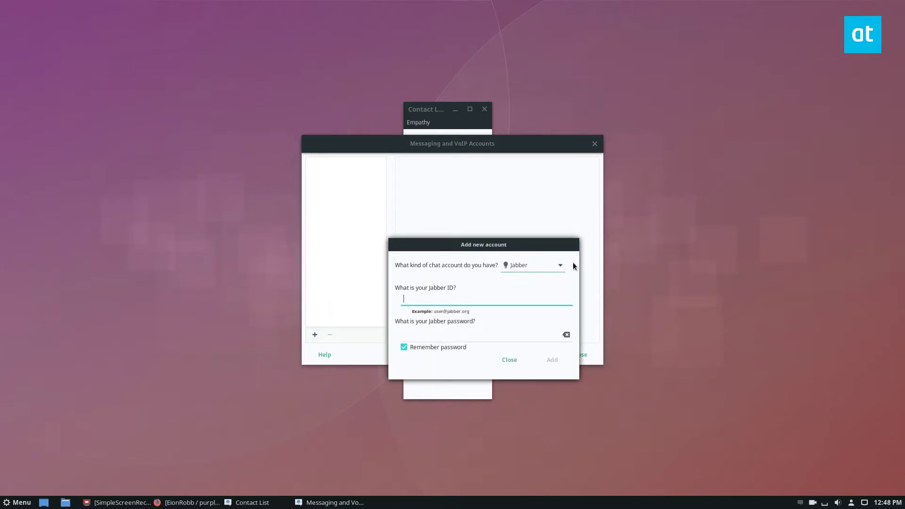
left_click(540, 268)
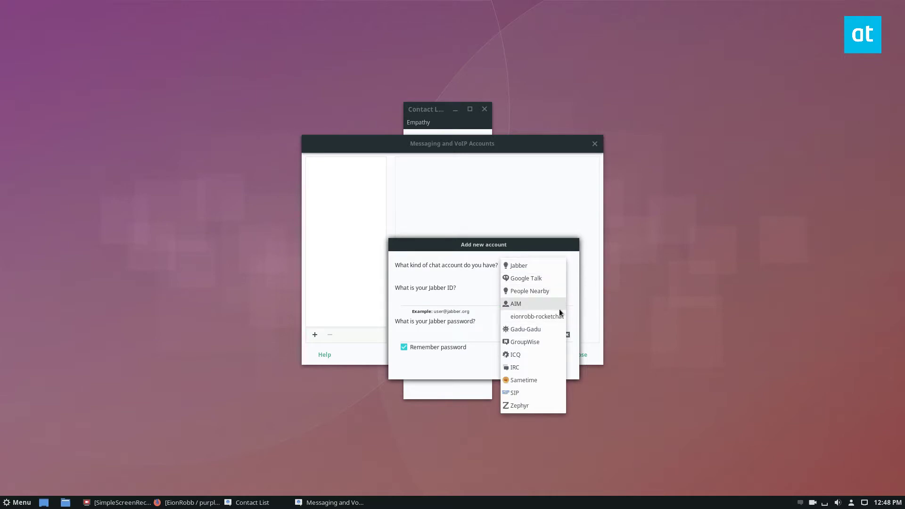
left_click(186, 418)
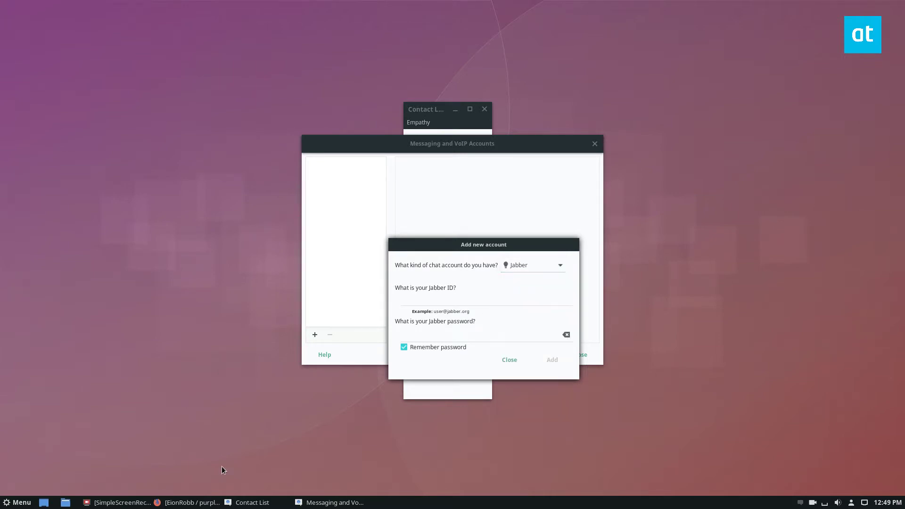
left_click(527, 268)
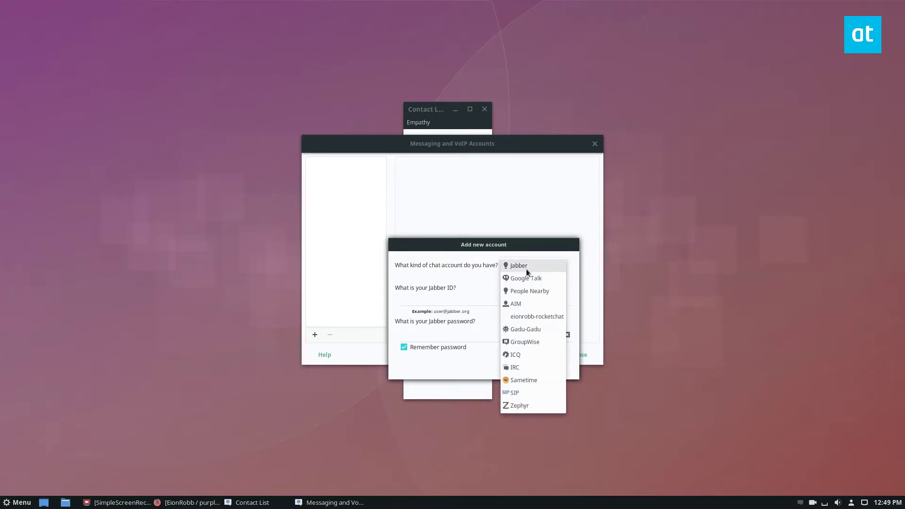
left_click(160, 285)
- Check the repository owner's name in the path on the Bitbucket page
key("alt+Tab")
scroll(234, 202, "up", 5)
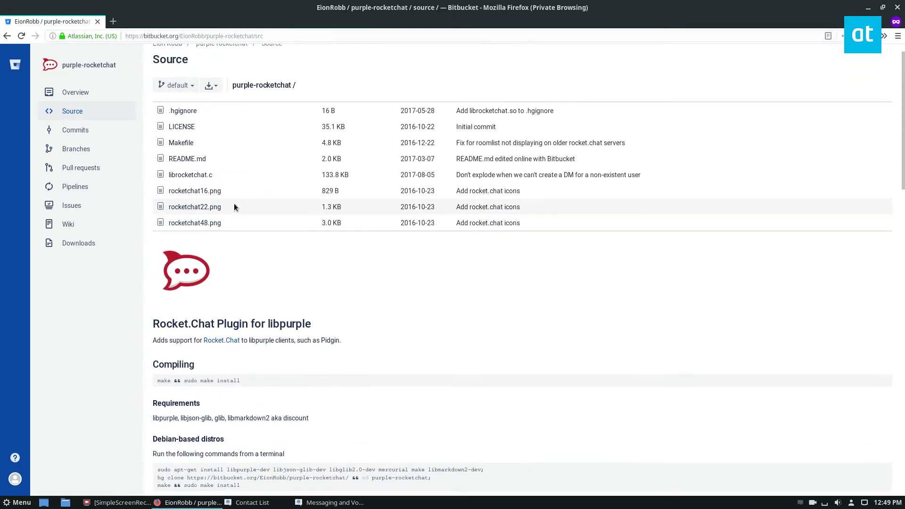
left_click_drag(179, 67, 154, 66)
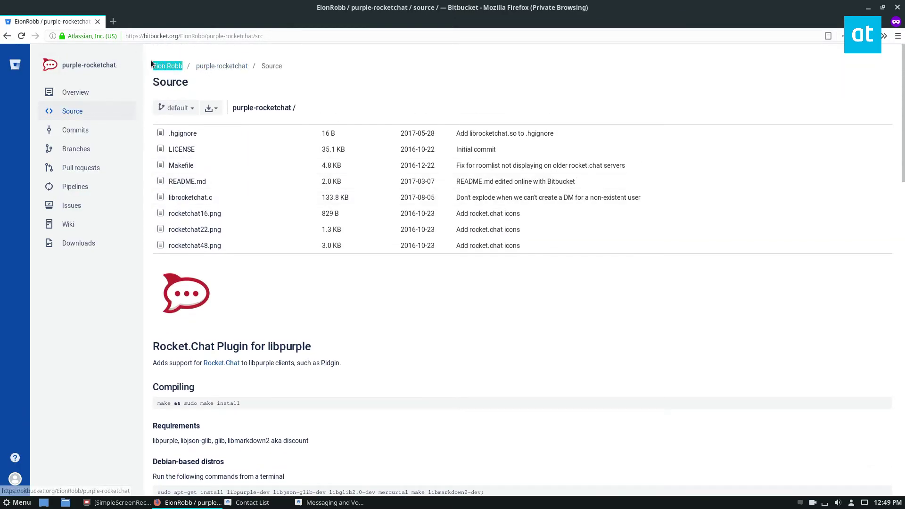
left_click(292, 97)
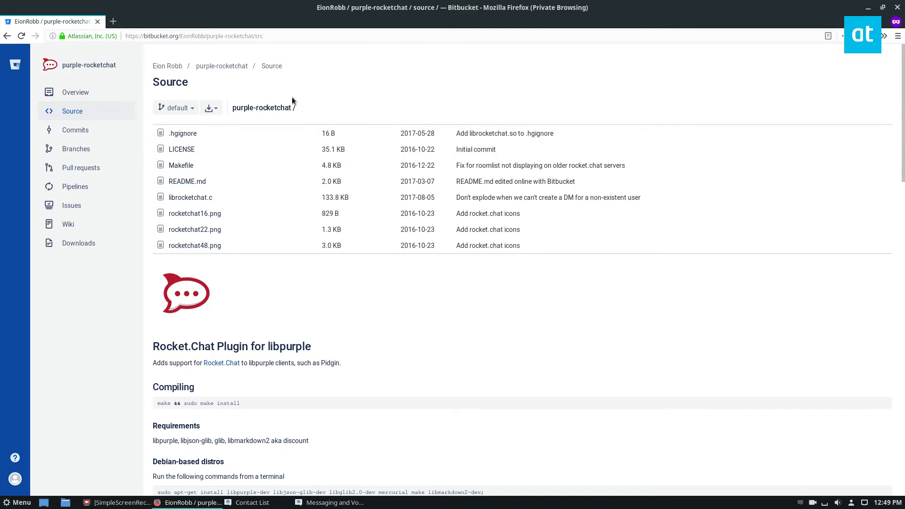
- Set the new account's type to eionrobb-rocketchat
left_click(330, 502)
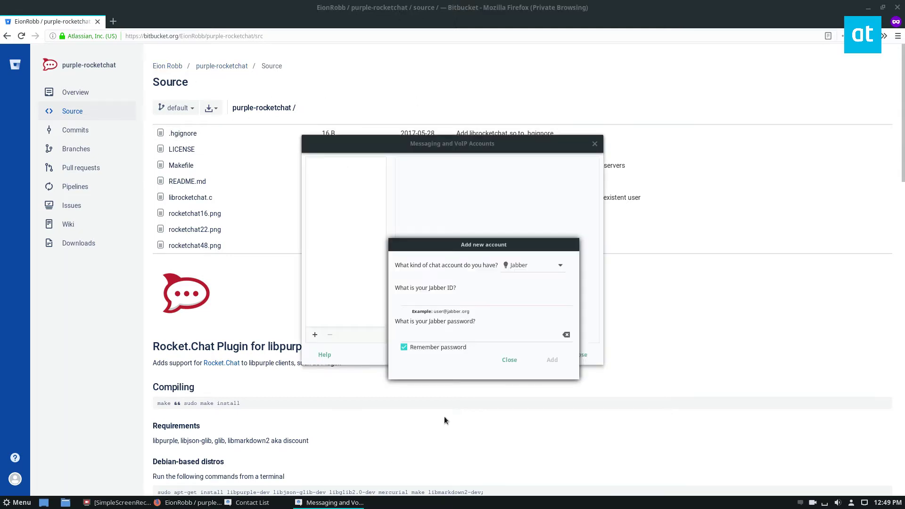
left_click(554, 264)
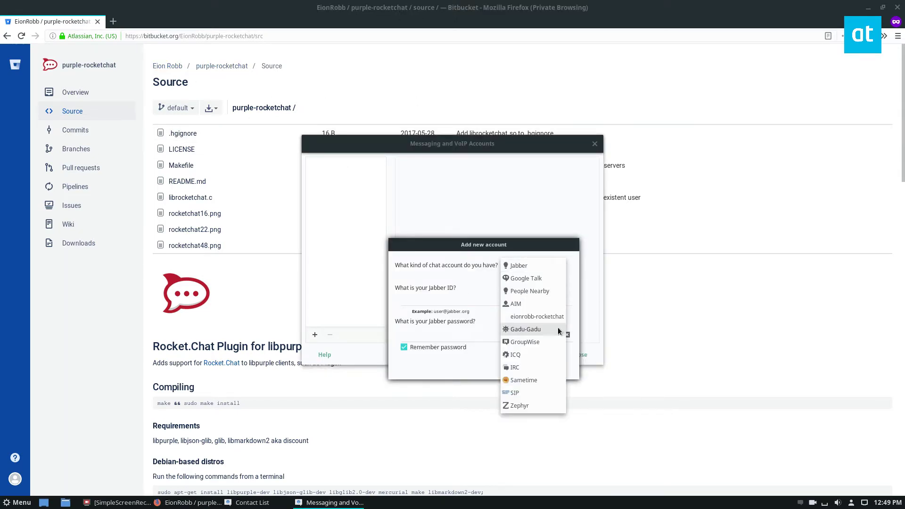
left_click(538, 317)
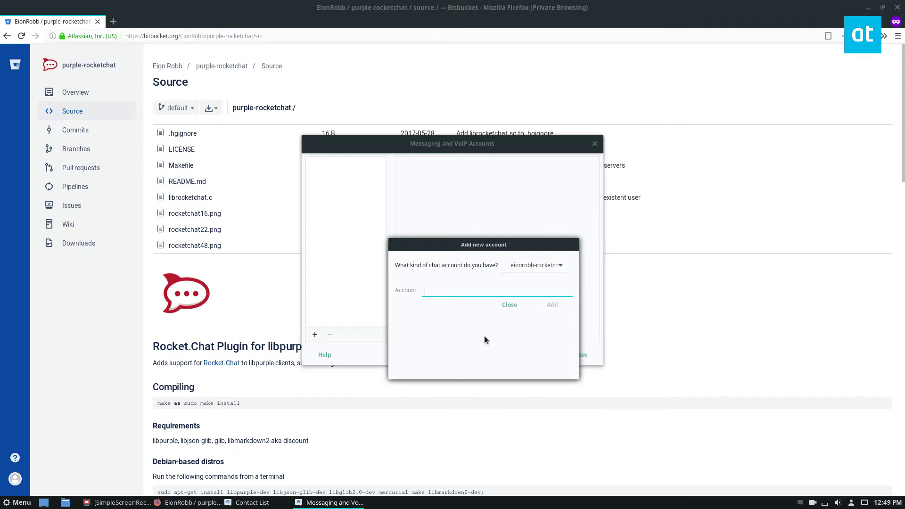
type("ro")
key("BackSpace")
key("BackSpace")
- Enter the account's e-mail address, add the account and dismiss the Password Required prompt
key("Return")
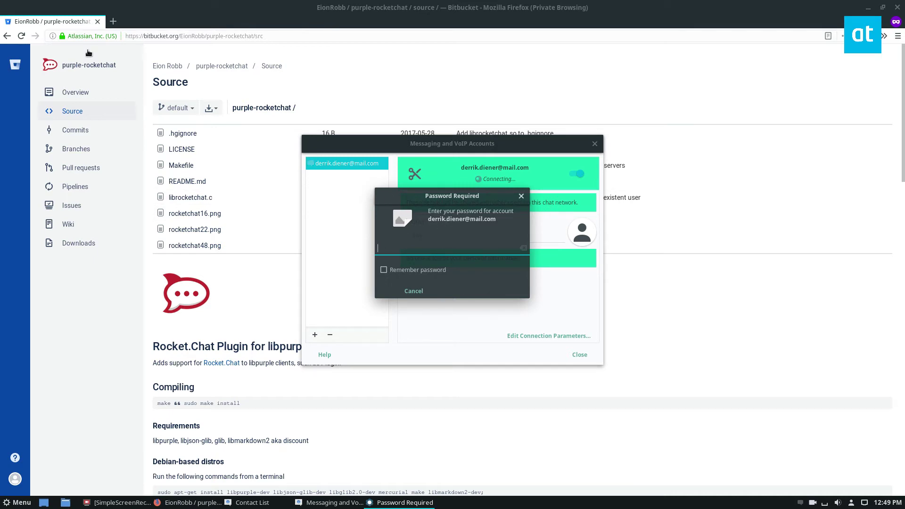
left_click(29, 22)
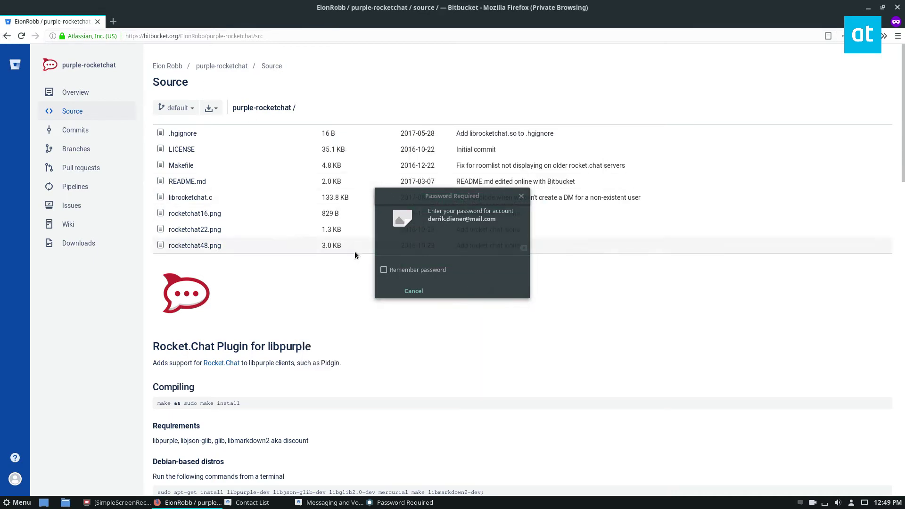
left_click(520, 197)
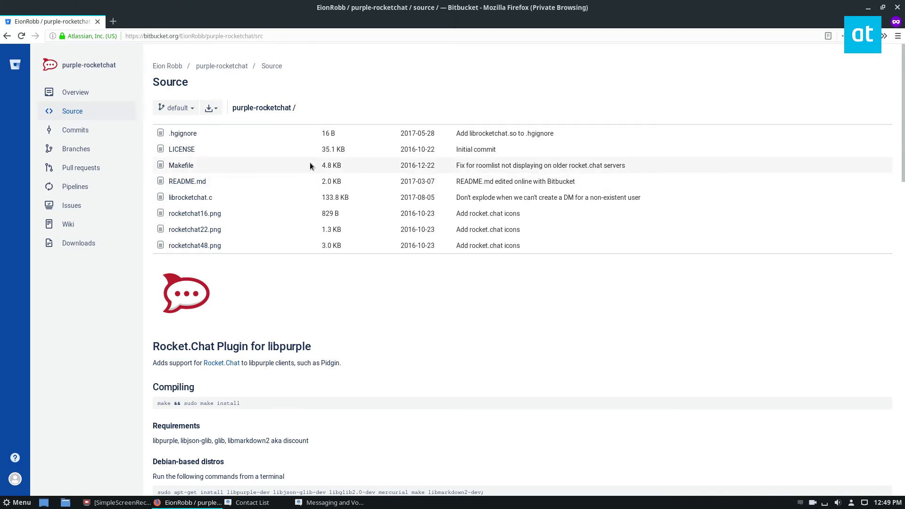
- Minimize Firefox, then close the Messaging and VoIP Accounts window and the Contact List
left_click(868, 8)
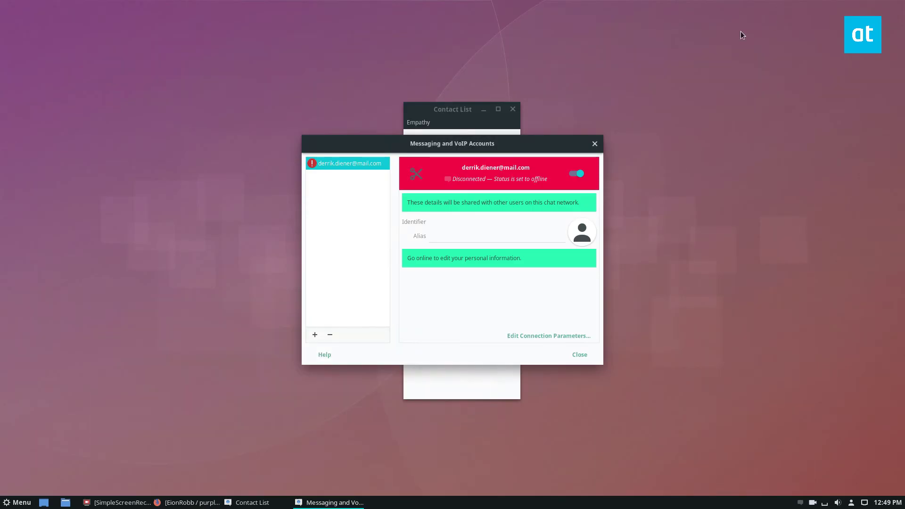
left_click(594, 143)
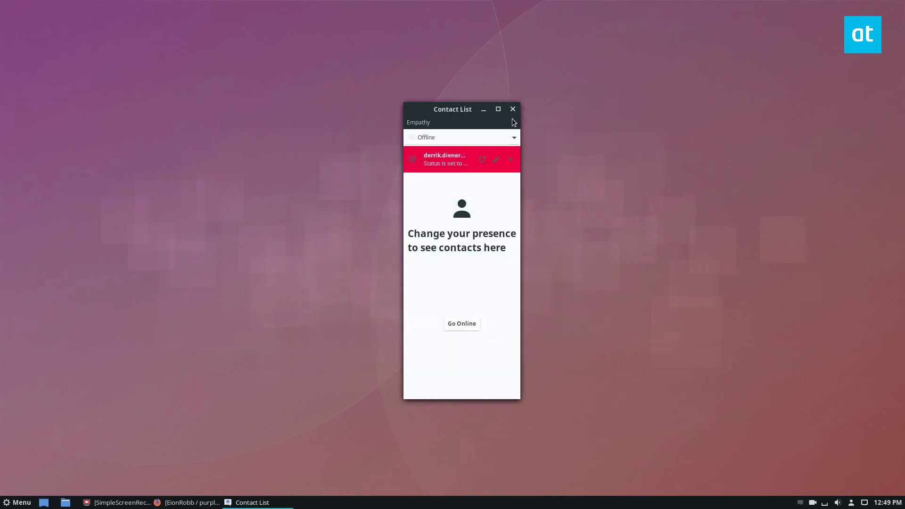
left_click(513, 109)
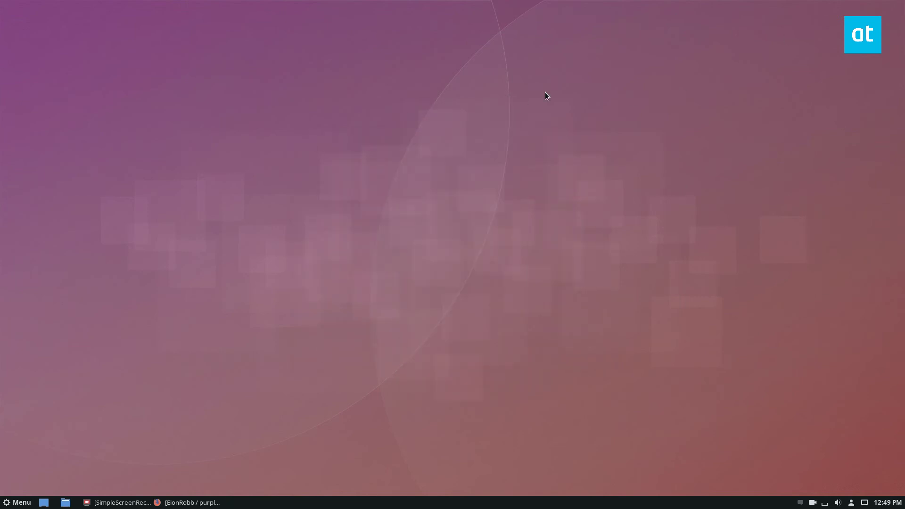